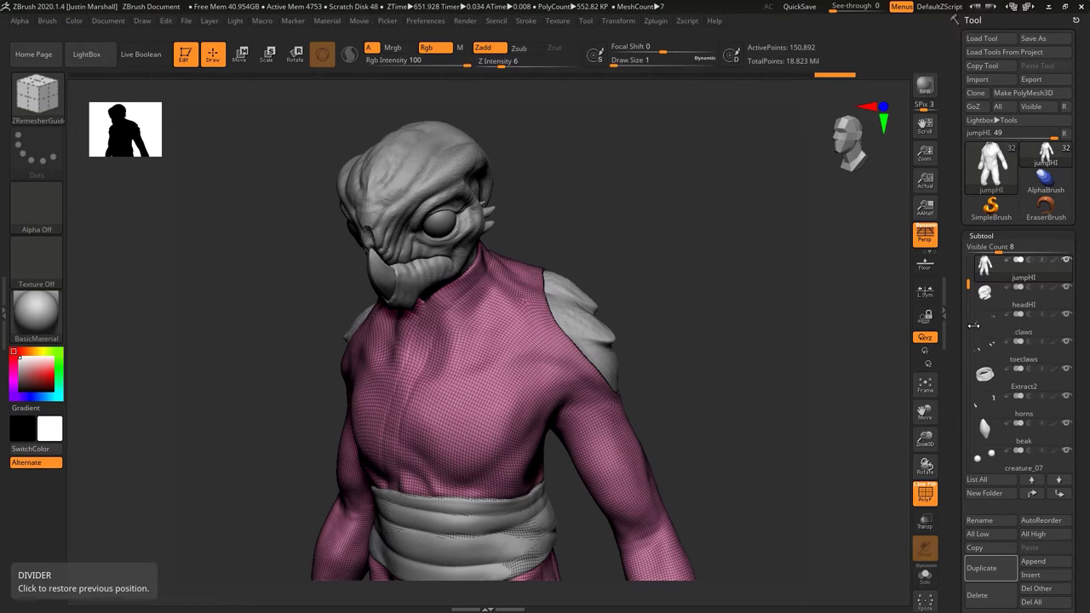
Reorder the subtools so that horns sits directly below claws and beak sits directly below toeclaws
drag(968, 286, 968, 298)
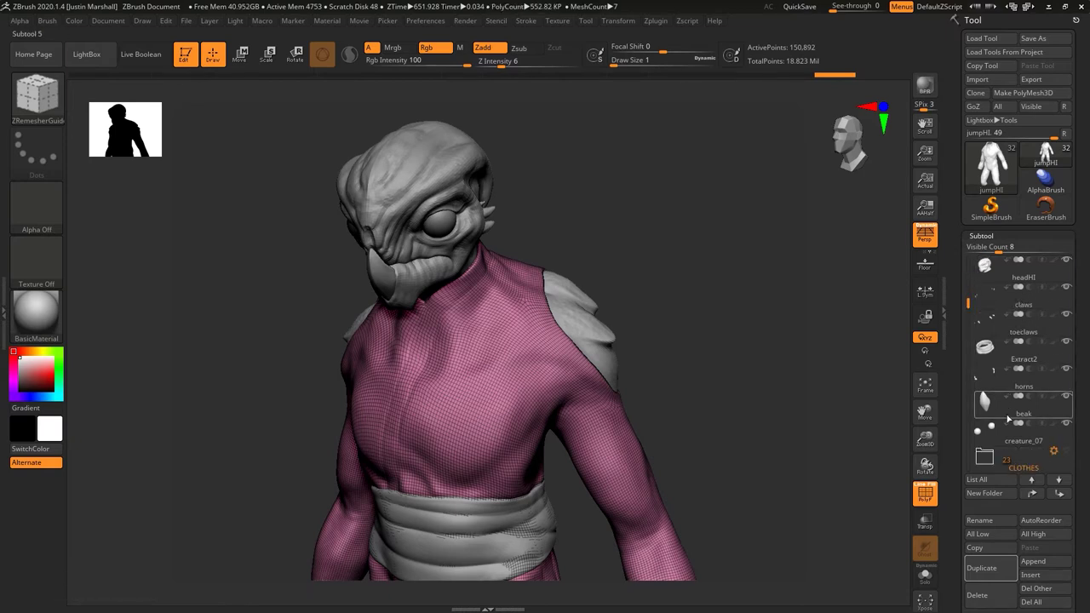
click(1018, 393)
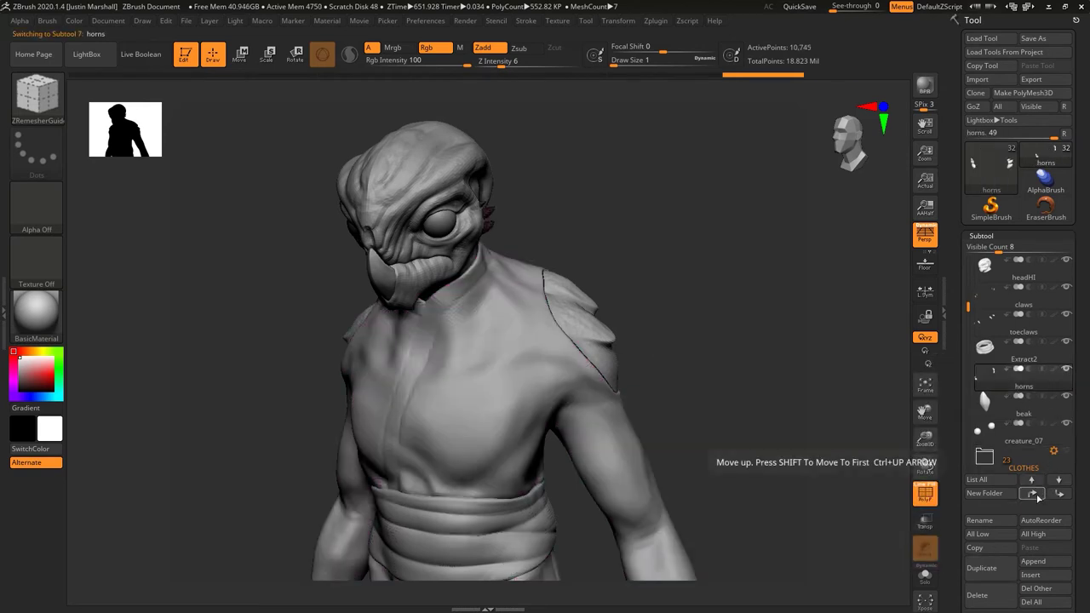
click(1031, 480)
click(1031, 479)
mouse_move(1020, 453)
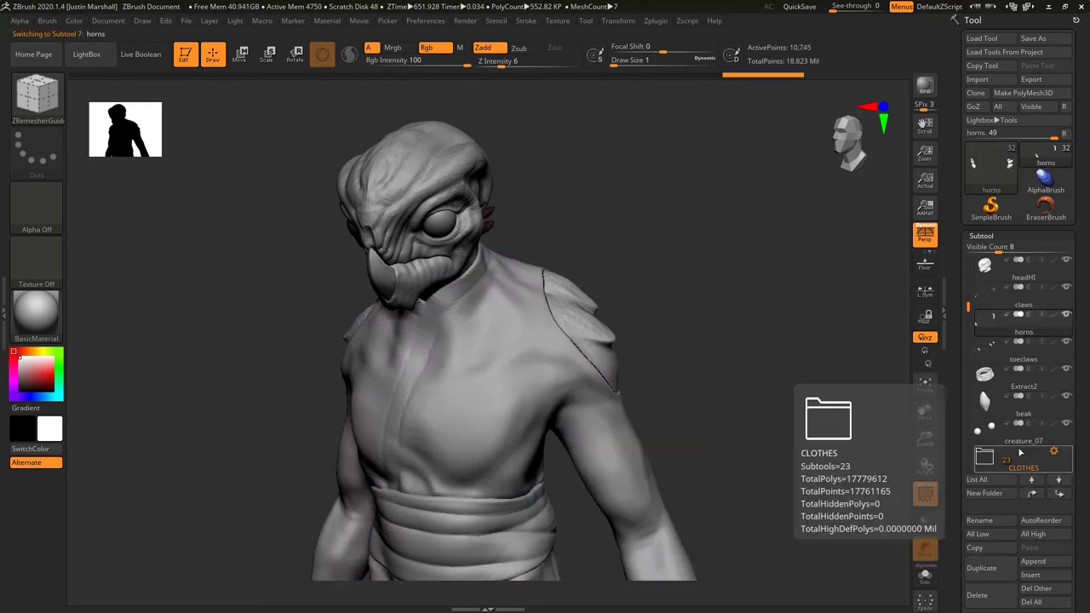
click(1018, 404)
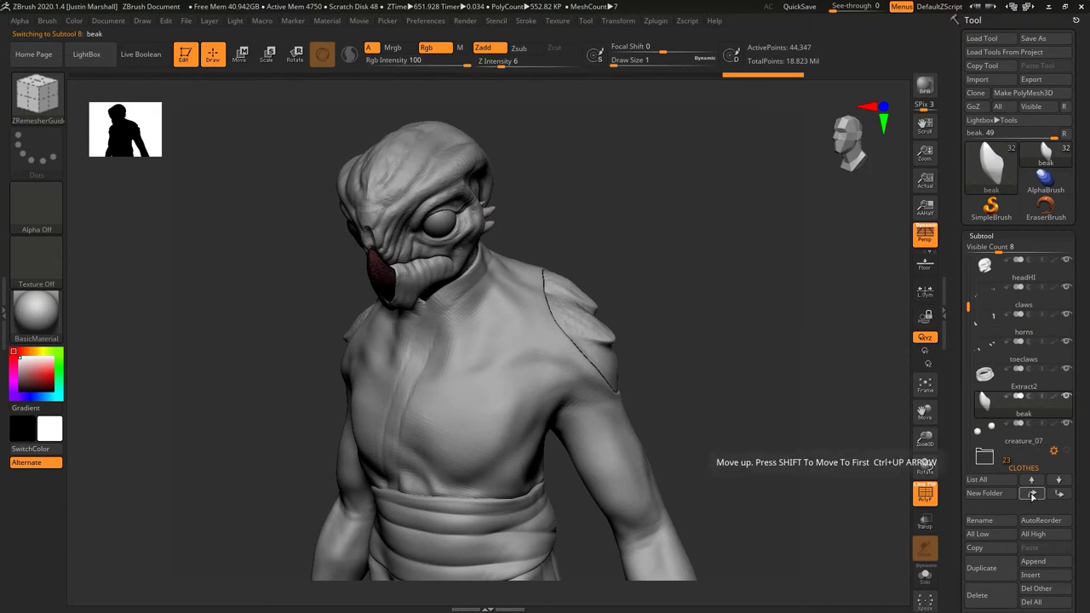
click(1031, 479)
mouse_move(1015, 308)
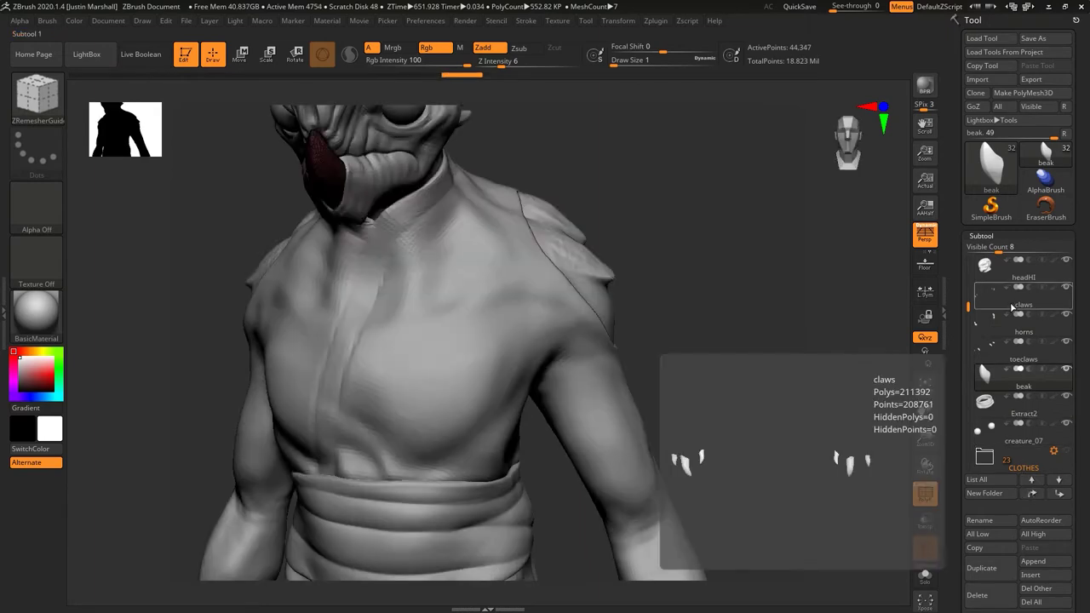
Merge the horns, toeclaws and beak subtools down into the claws subtool, accepting the non-undoable operation
click(1012, 307)
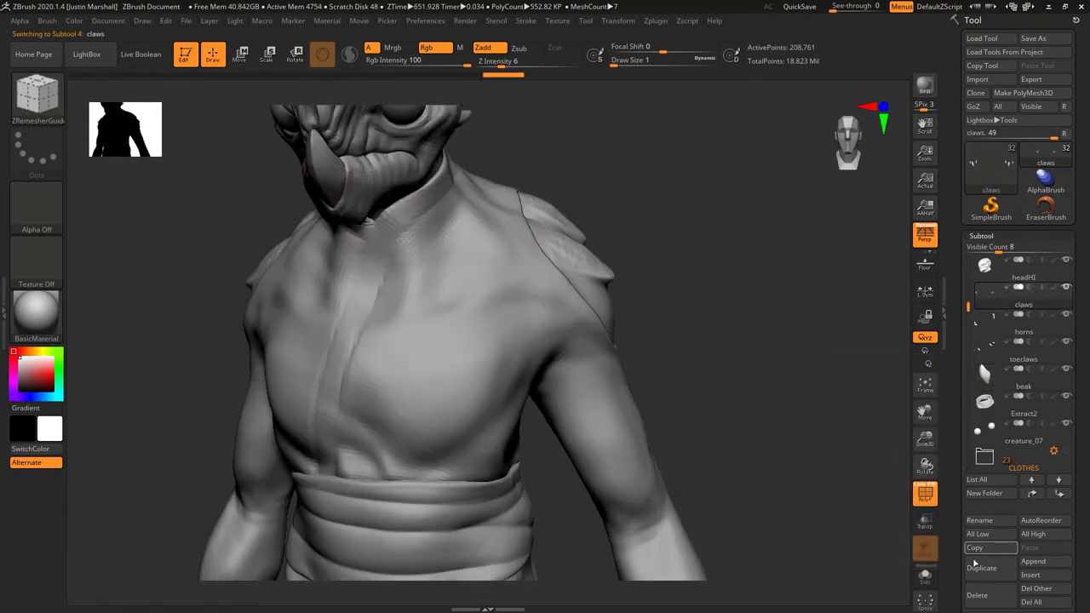
scroll(979, 545, down, 3)
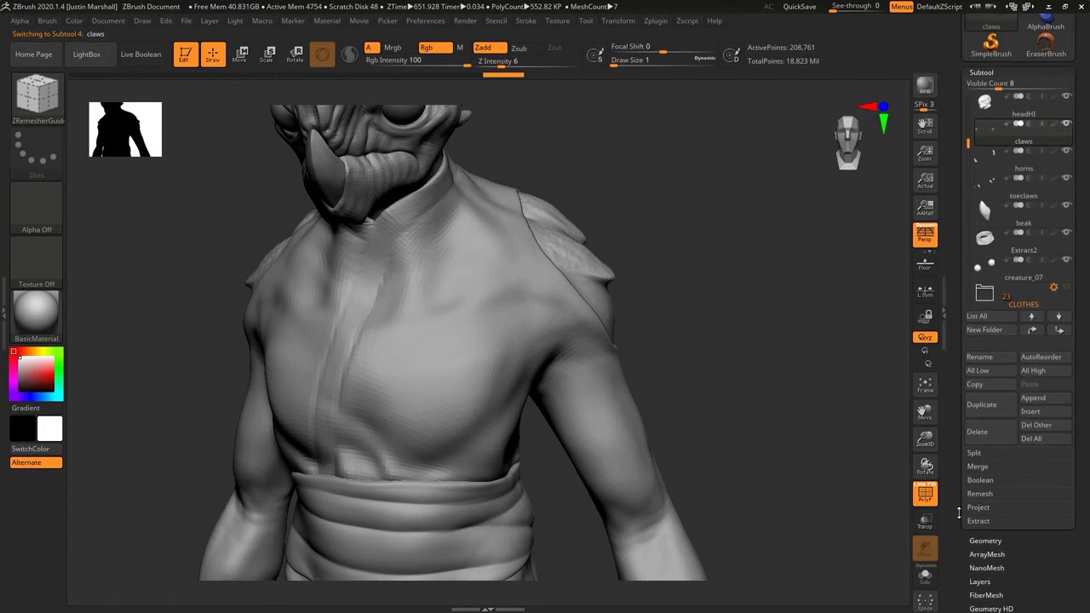
click(979, 459)
click(985, 471)
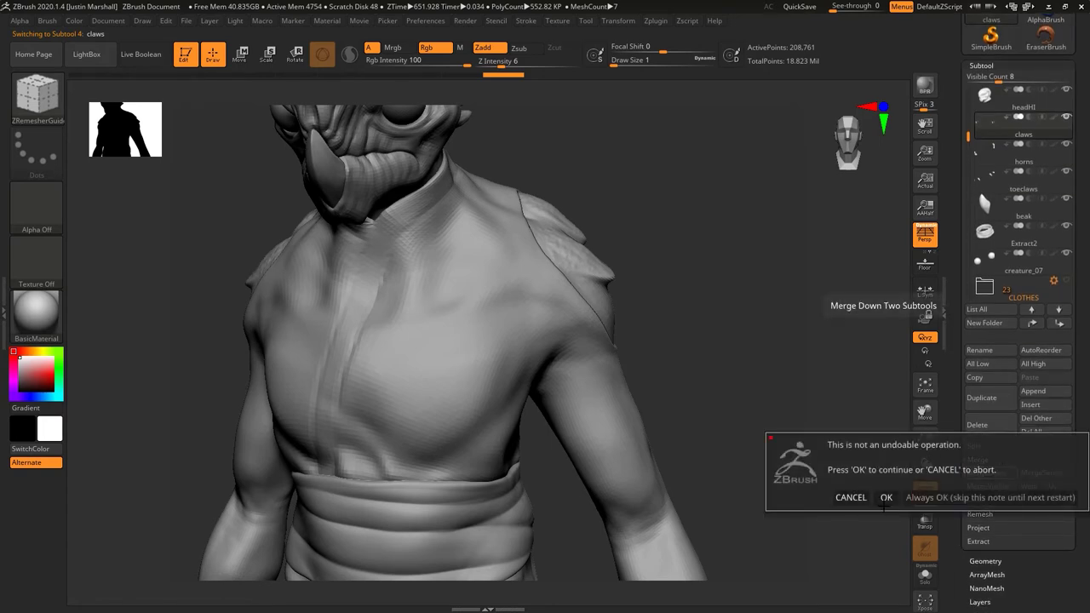
click(885, 497)
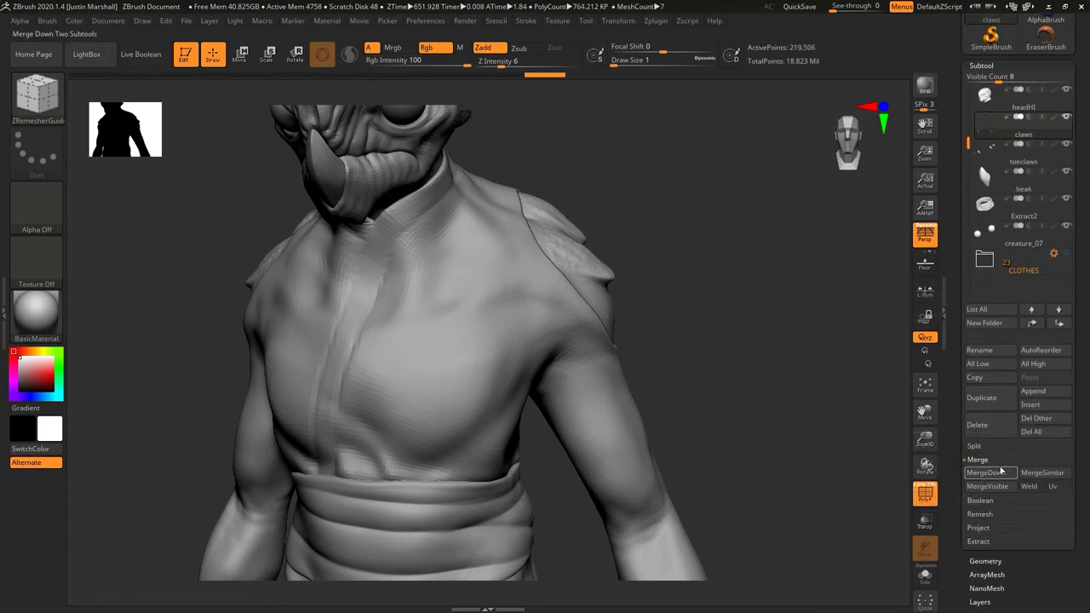
click(1000, 474)
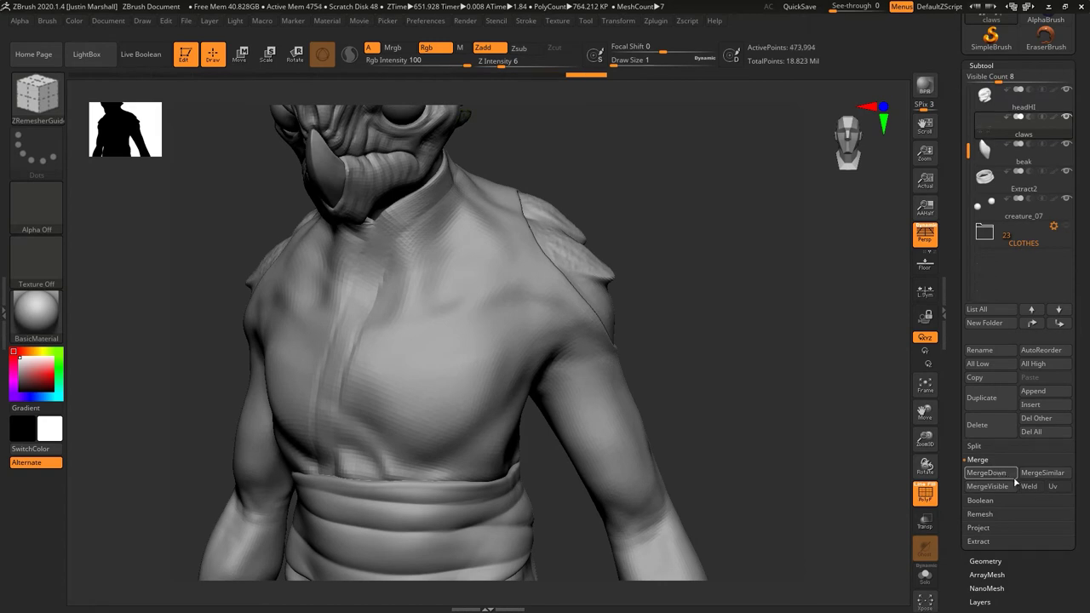
click(1005, 480)
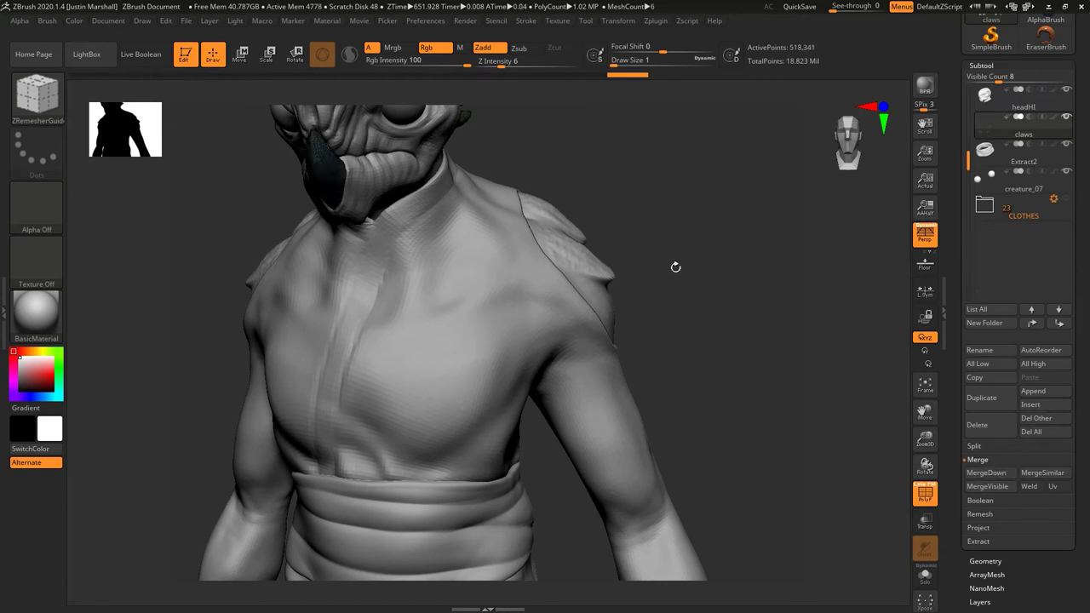
Check the merged claws subtool's DynaMesh and ZRemesher settings and inspect the beak and horns up close on the head
drag(676, 268, 835, 413)
drag(959, 452, 987, 329)
click(986, 330)
click(985, 197)
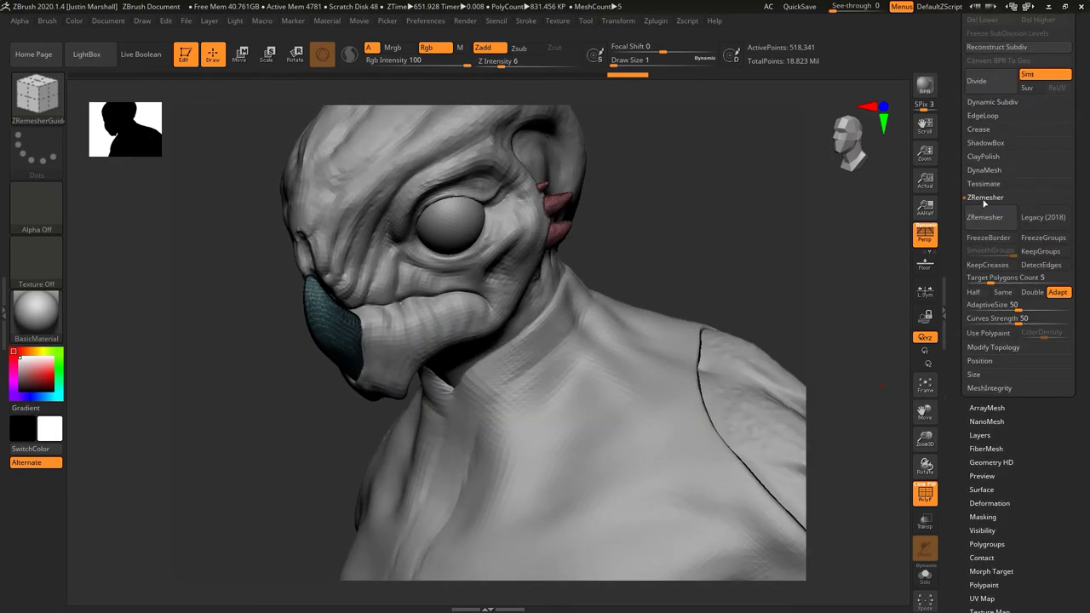
click(985, 171)
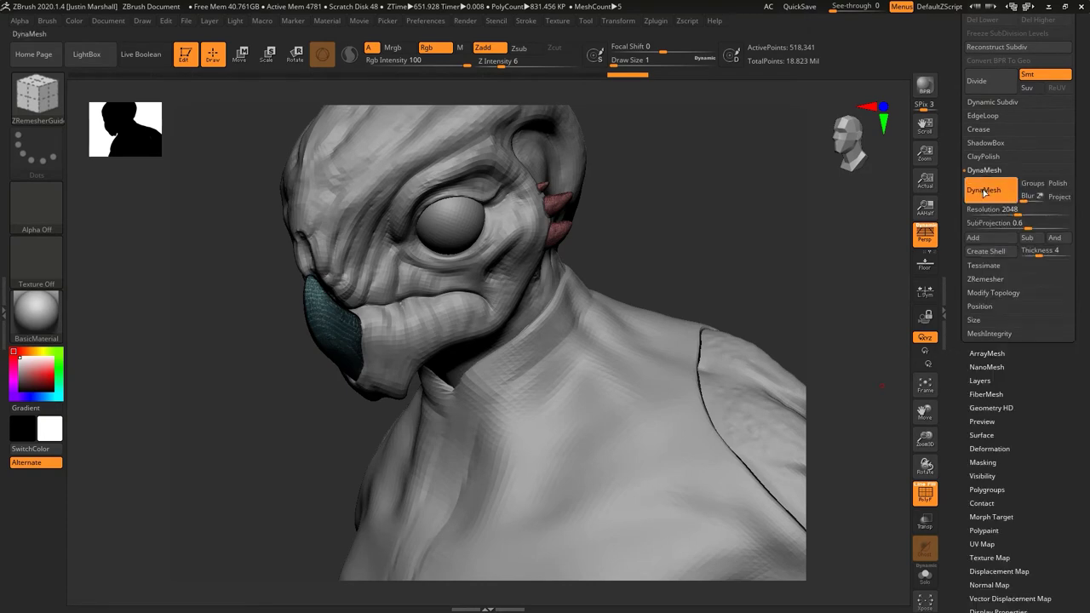
click(988, 173)
click(983, 199)
drag(715, 249, 681, 76)
alt+drag(749, 94, 831, 401)
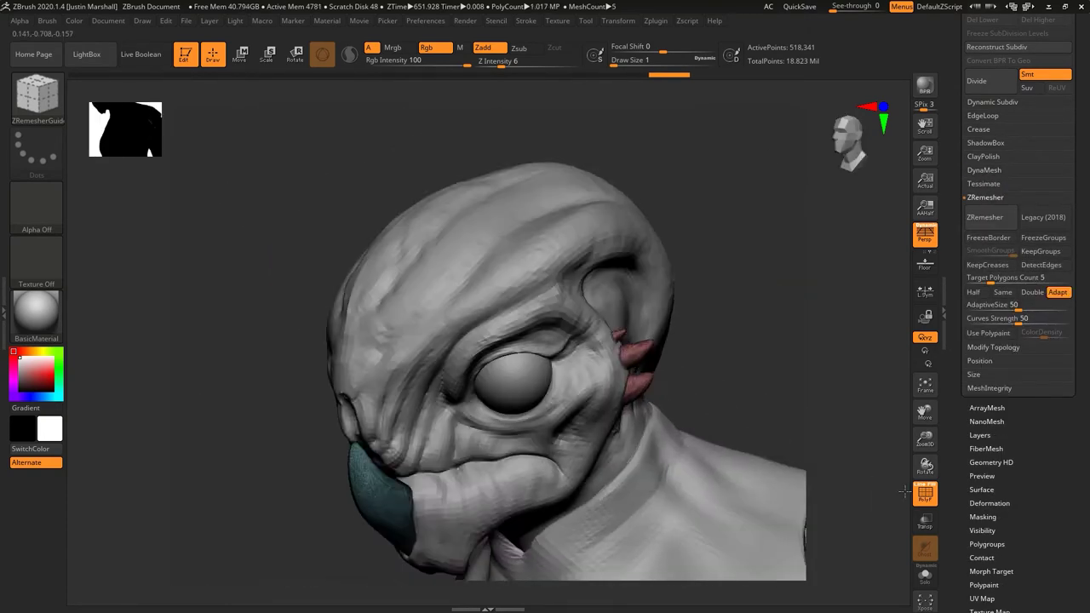
mouse_move(790, 356)
alt+mouse_down()
mouse_move(800, 360)
mouse_move(816, 323)
alt+mouse_up()
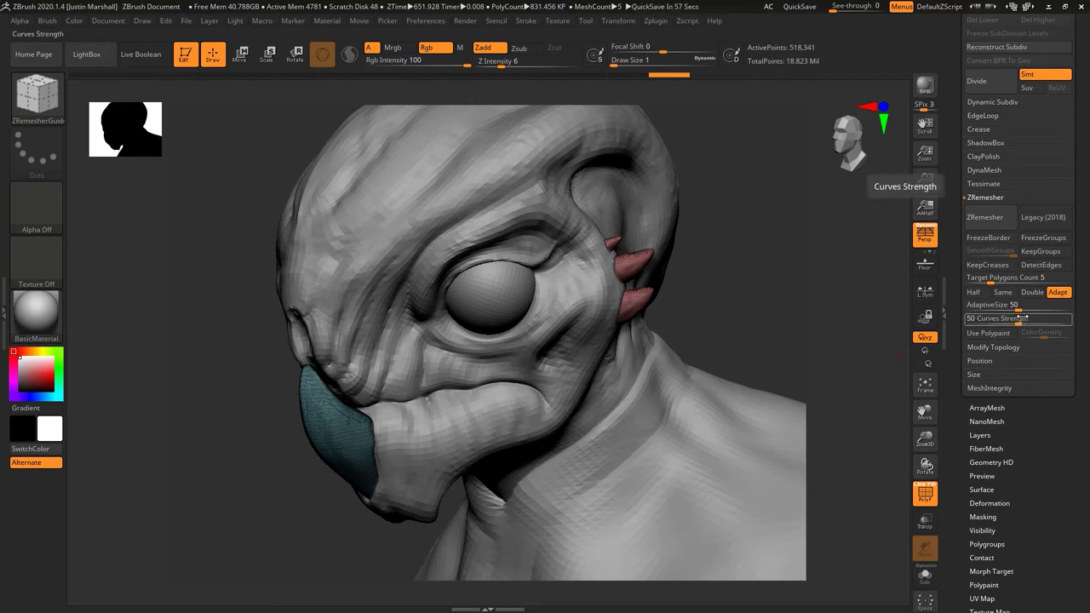
ZRemesh the merged claws subtool repeatedly with the Half polygon count option
click(973, 292)
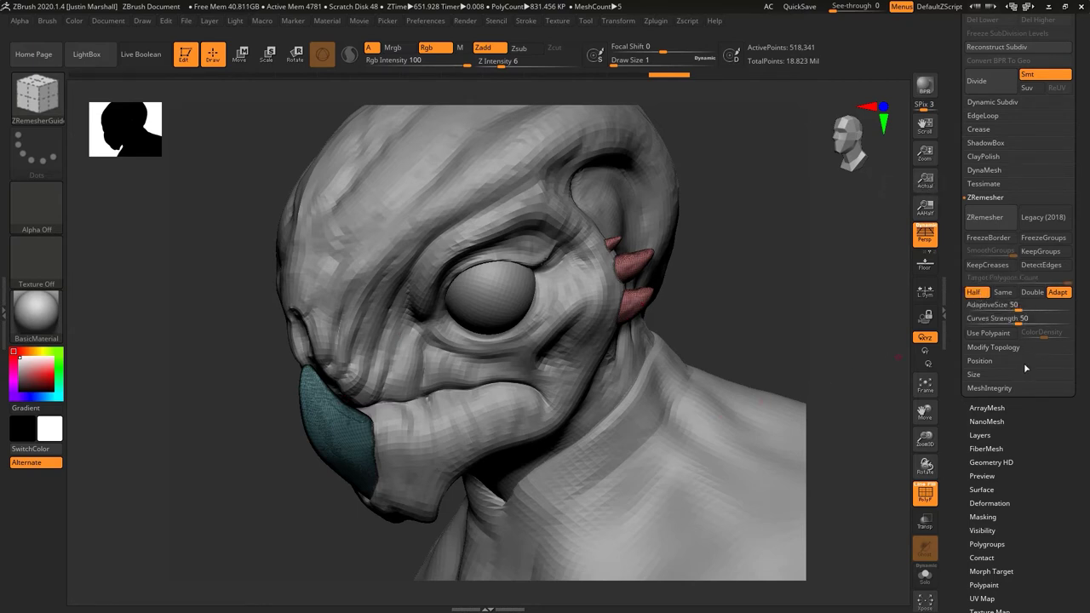
click(985, 217)
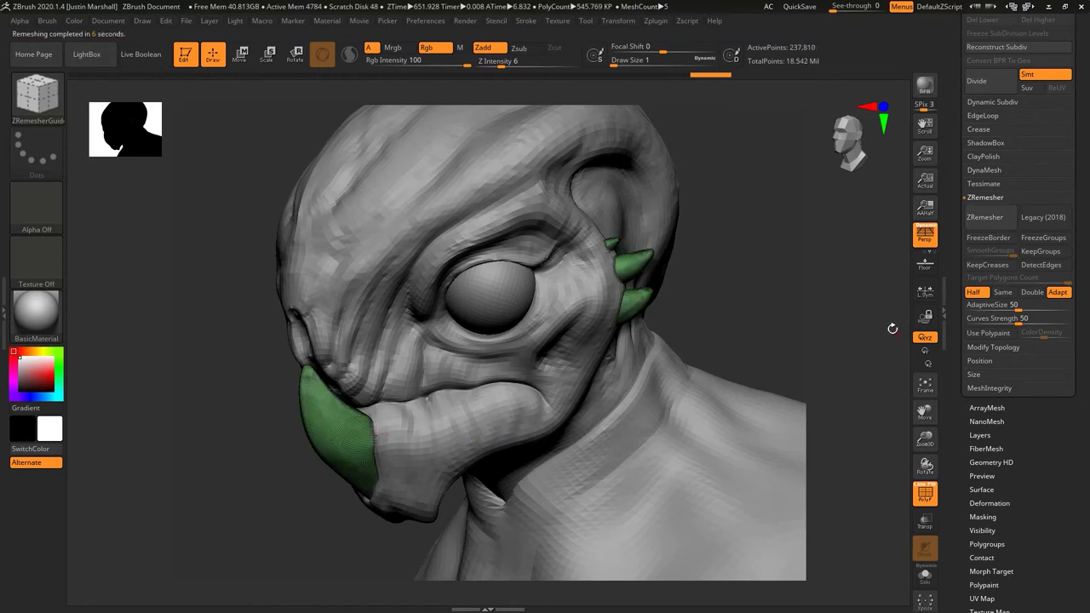
click(985, 217)
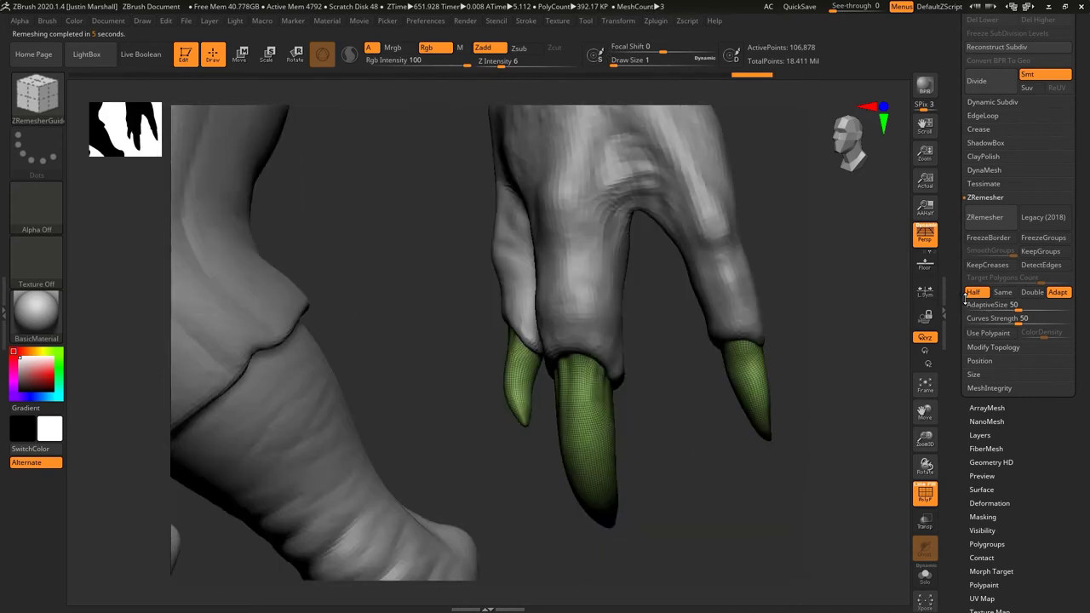
click(984, 217)
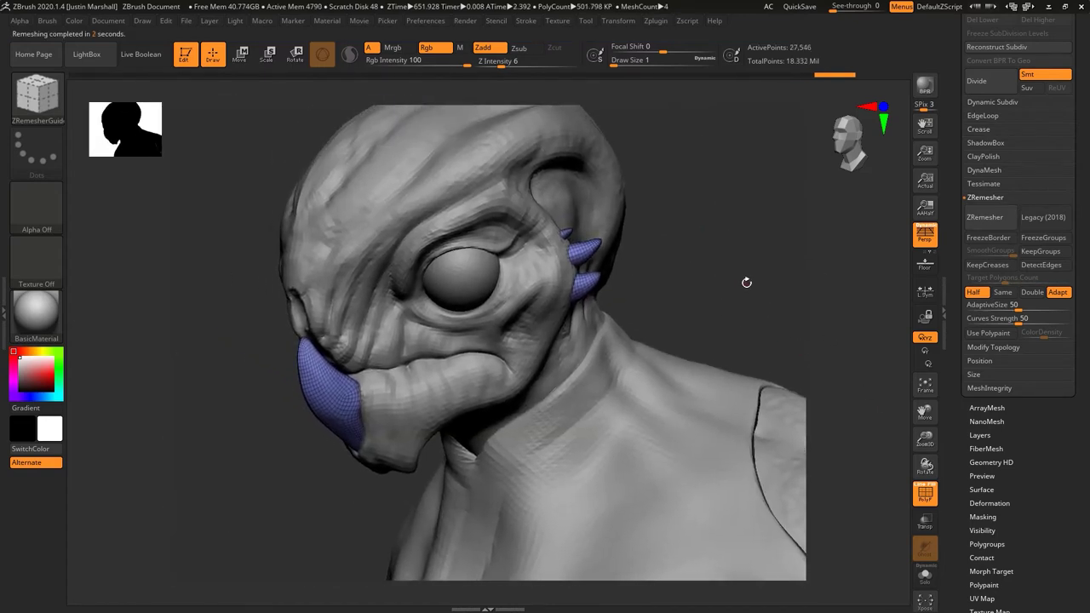
Return to the subtool list and rename the merged claws subtool to clawsHI
drag(747, 282, 780, 325)
scroll(979, 221, up, 5)
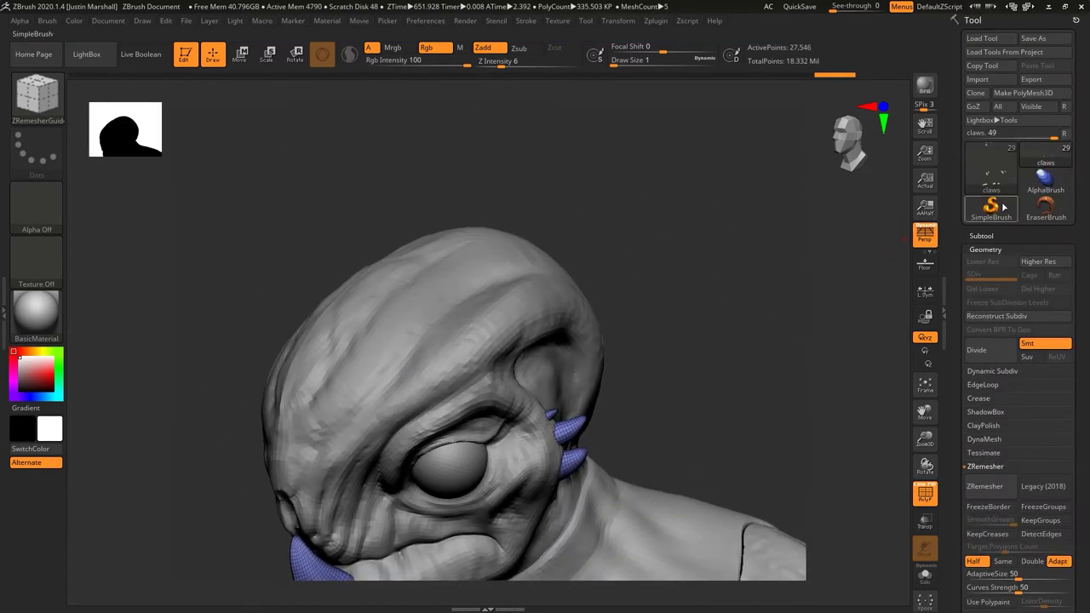
alt+drag(791, 373, 647, 261)
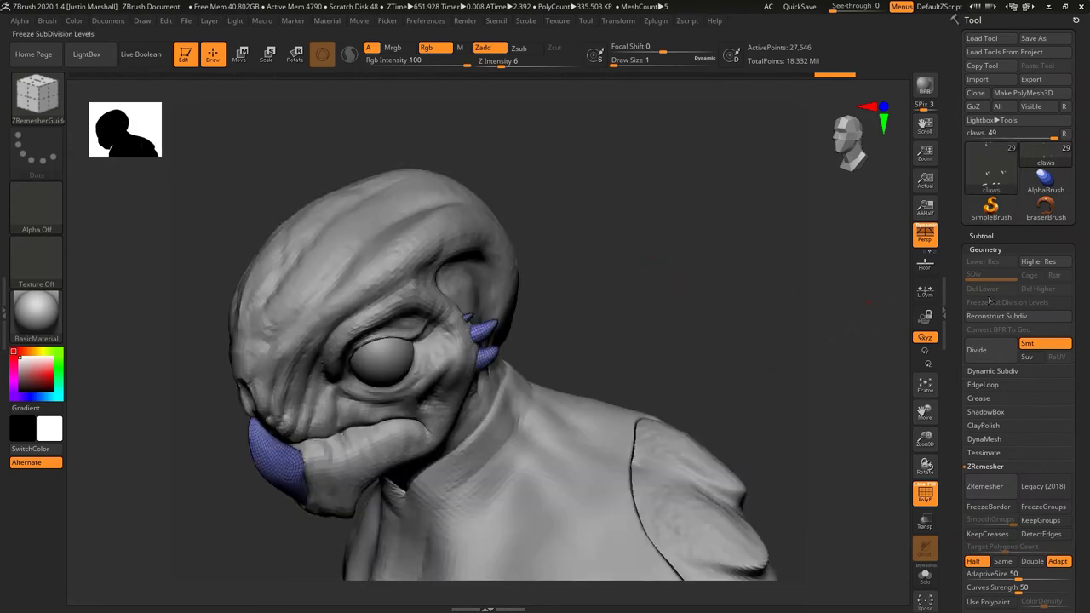
click(983, 236)
drag(719, 298, 766, 300)
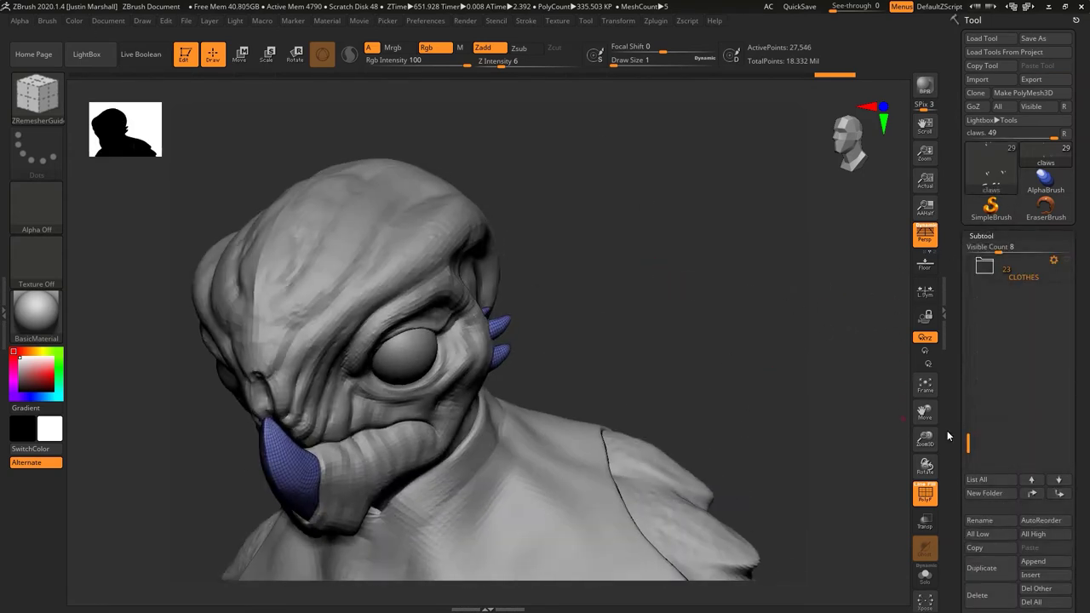
drag(968, 441, 968, 255)
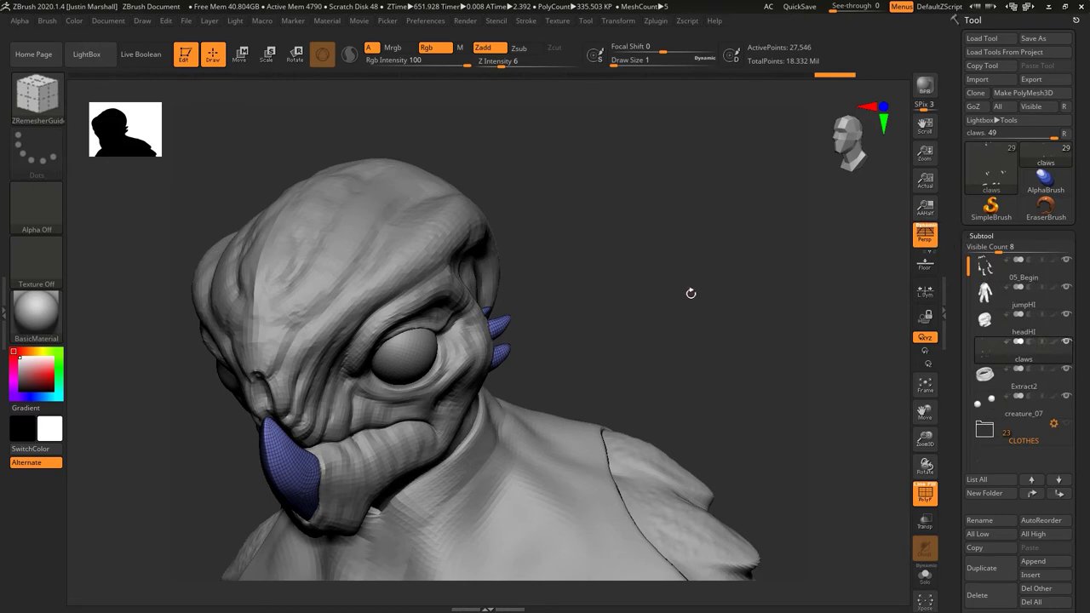
drag(691, 295, 672, 333)
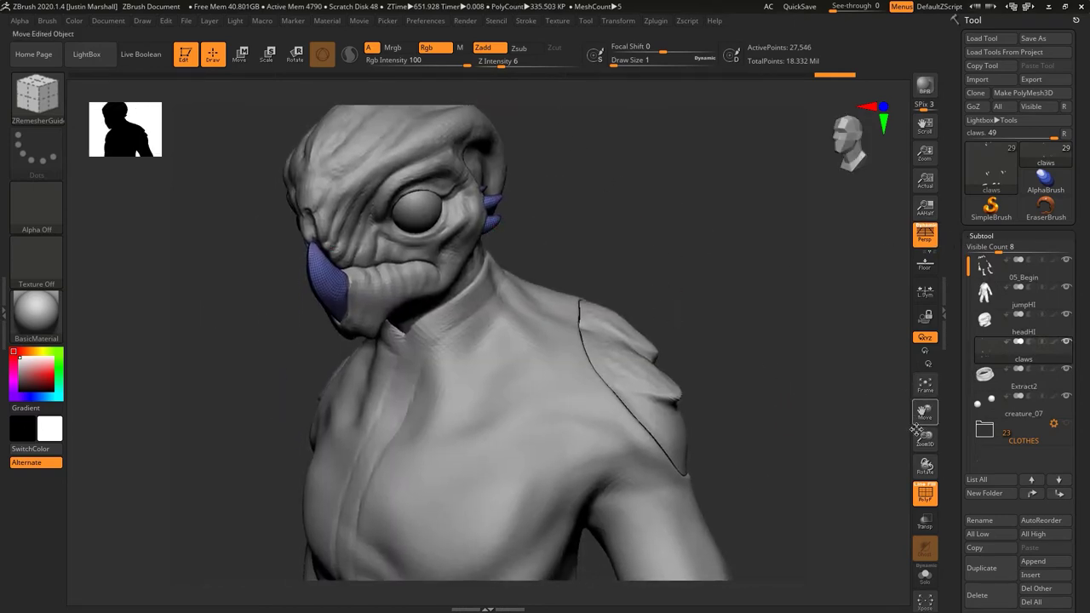
mouse_move(1036, 443)
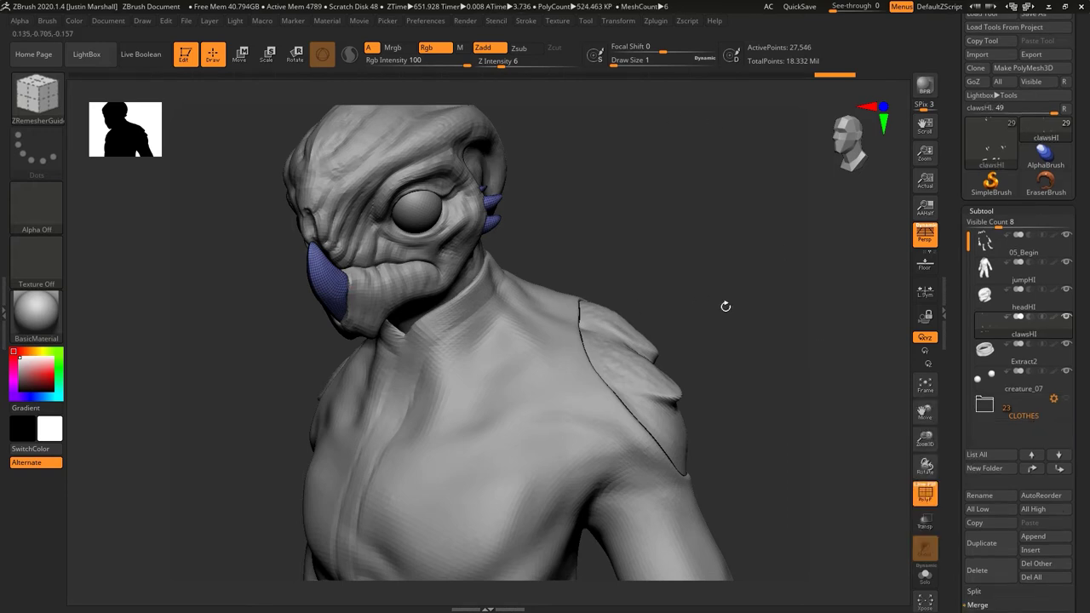
Unwrap the UVs of the clawsHI subtool with UV Master
drag(720, 236, 664, 155)
click(656, 20)
click(683, 260)
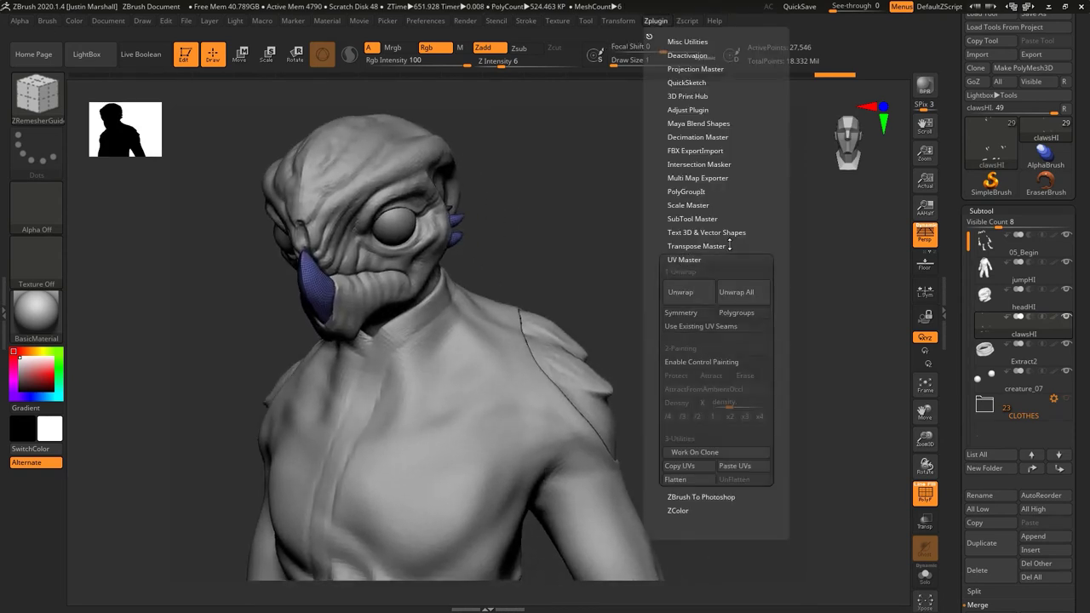
click(686, 294)
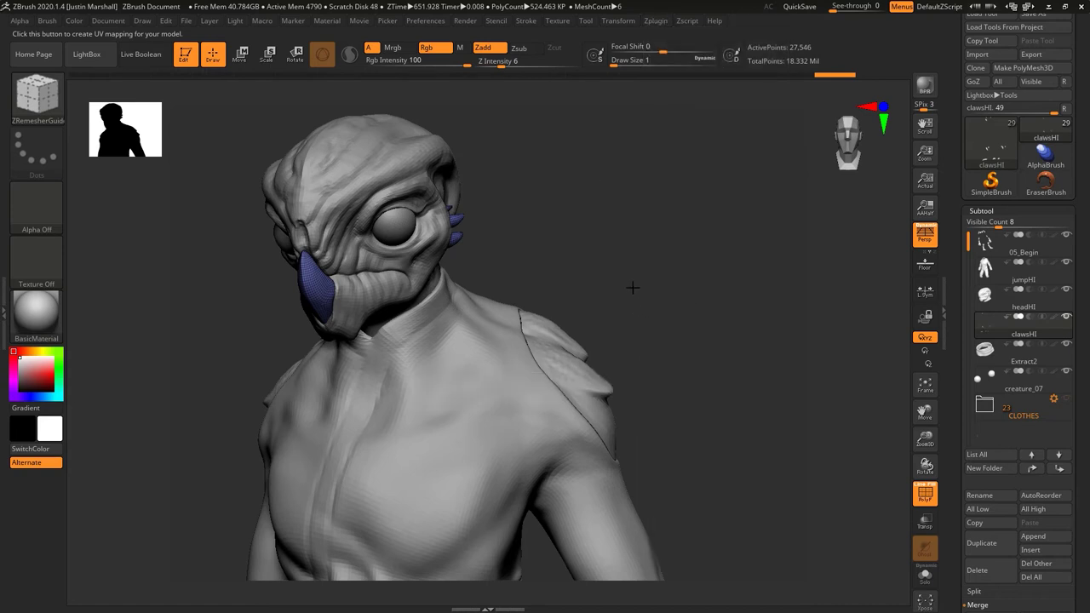
Select the Extract2 waist wrap, lower it to subdivision level 1 and delete its higher subdivision levels
drag(742, 321, 704, 163)
alt+click(487, 359)
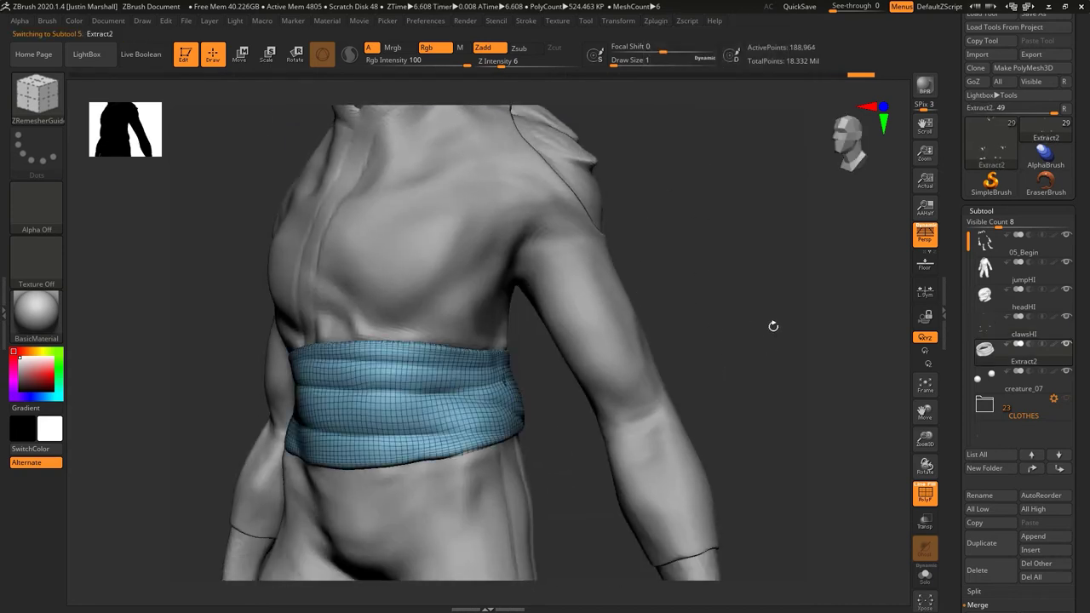
drag(772, 326, 790, 323)
scroll(962, 420, down, 5)
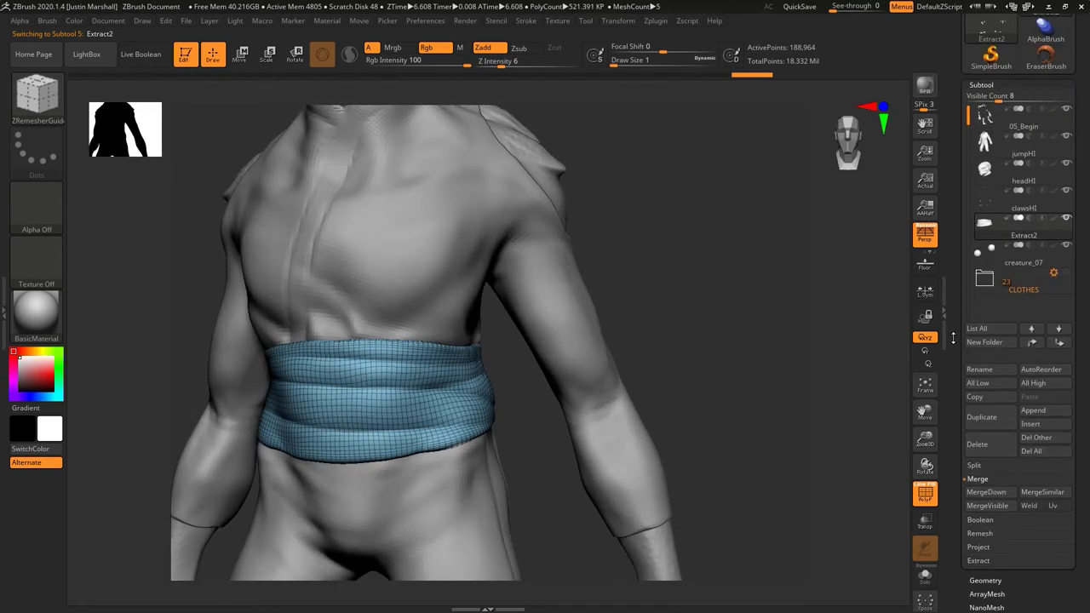
click(985, 468)
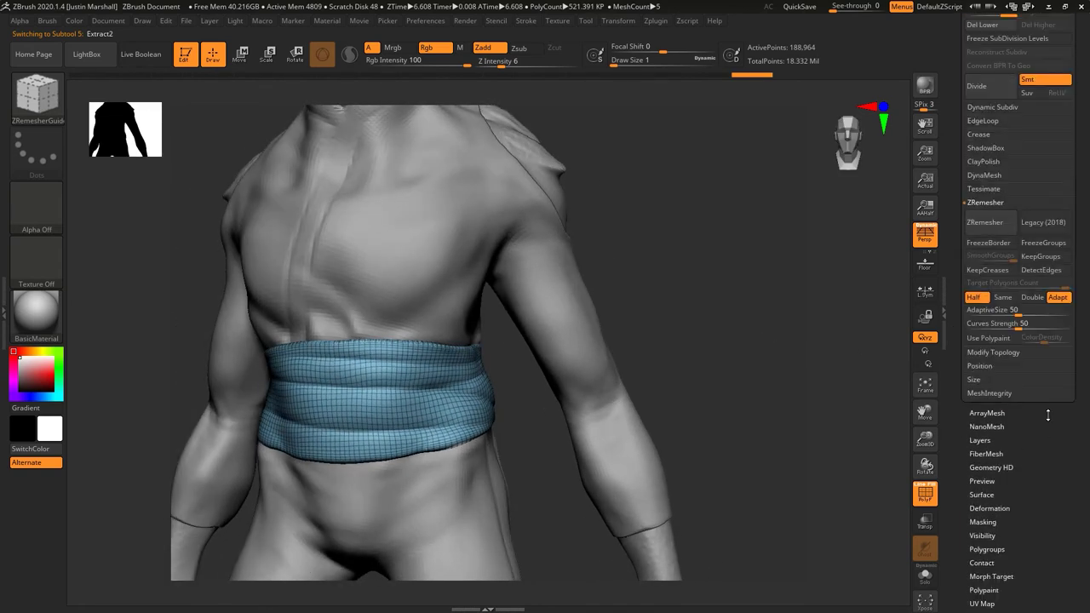
scroll(971, 221, up, 5)
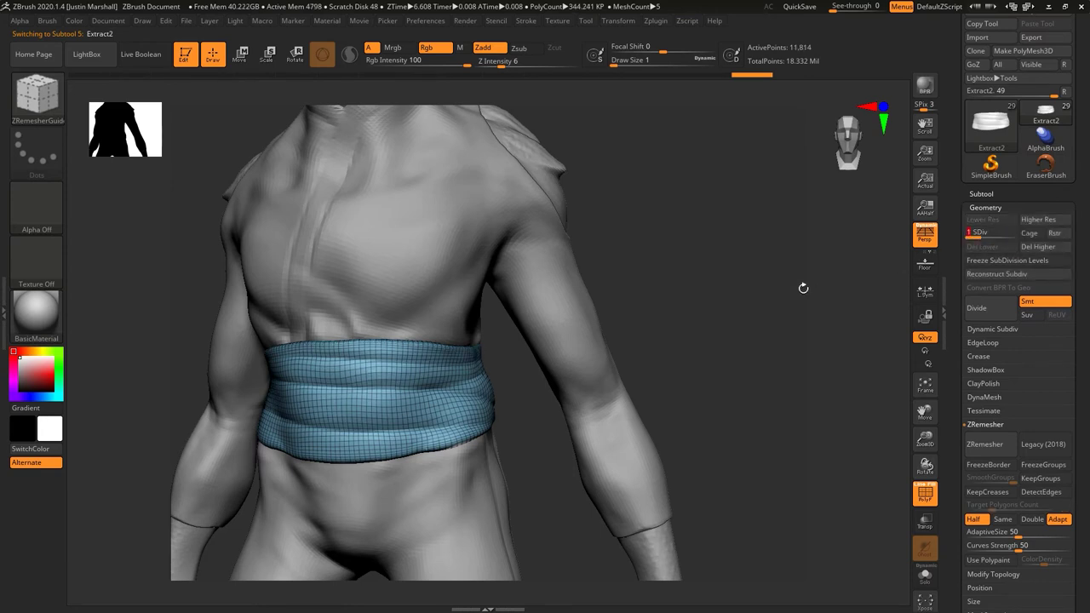
drag(803, 287, 773, 275)
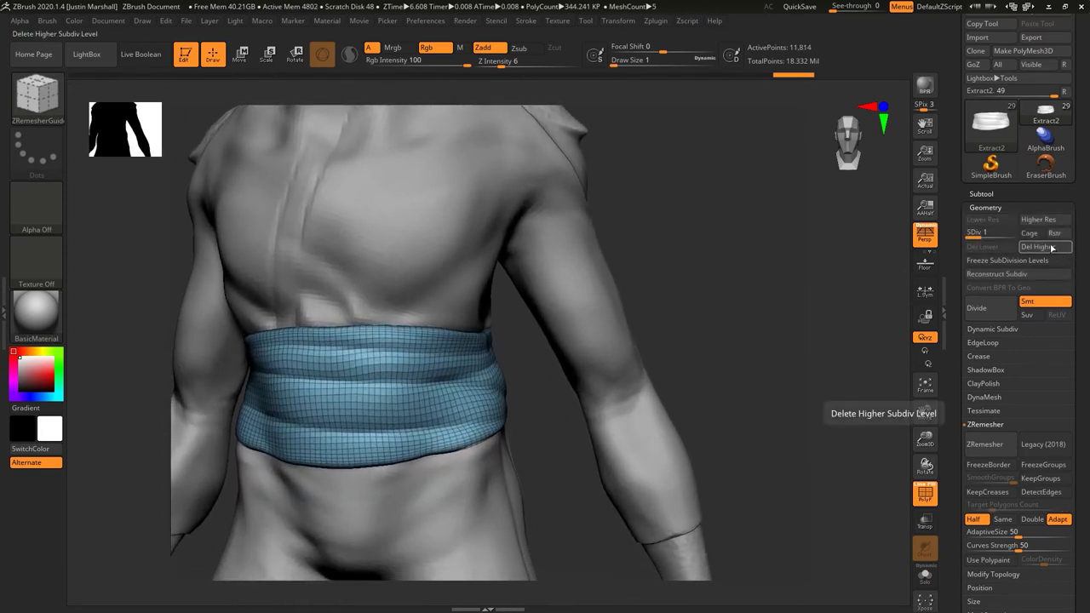
click(1051, 247)
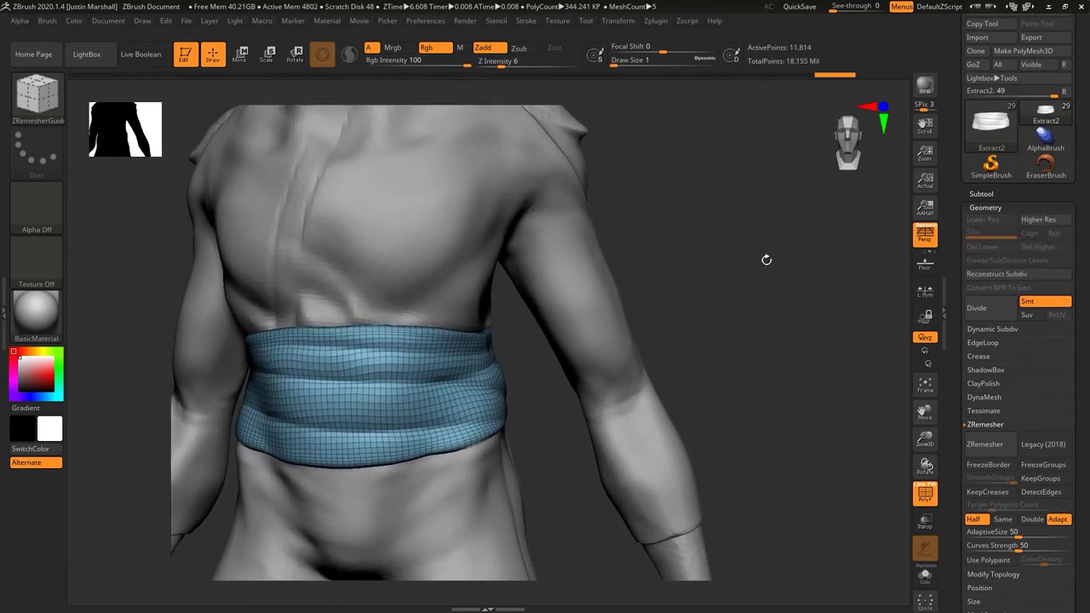
ZRemesh the Extract2 waist wrap with the Same polygon count option
scroll(954, 470, down, 4)
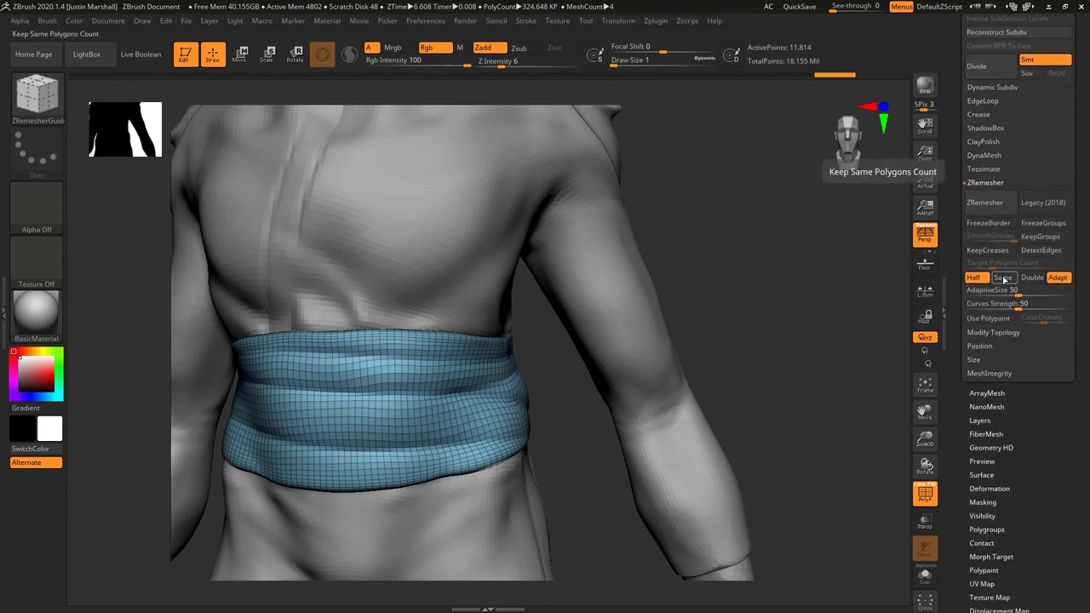
click(985, 204)
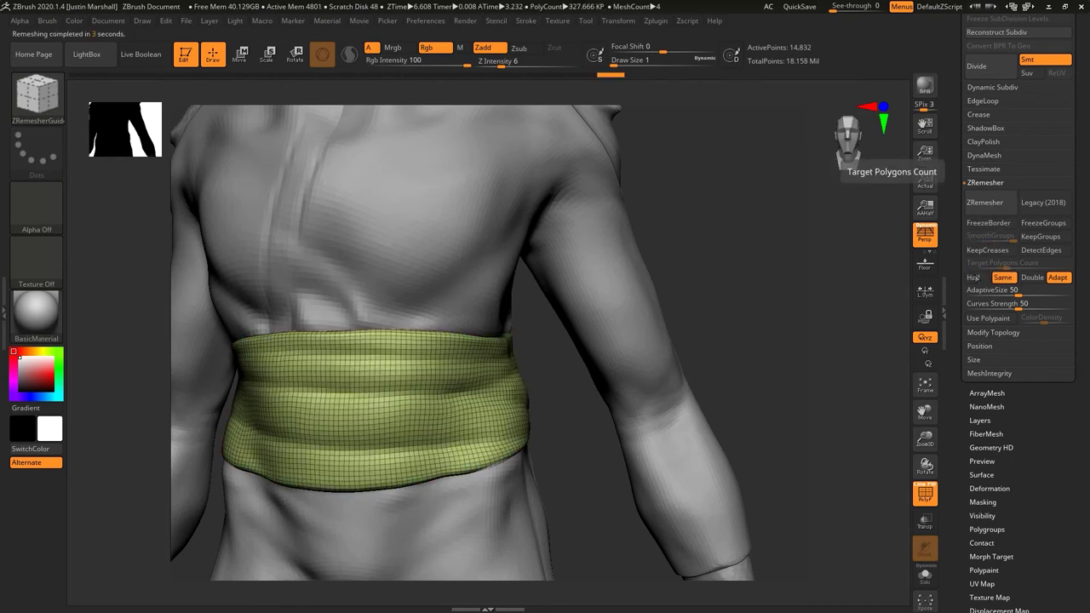
ZRemesh the waist wrap again with the Half polygon count option and rename its subtool to sashHI
click(992, 210)
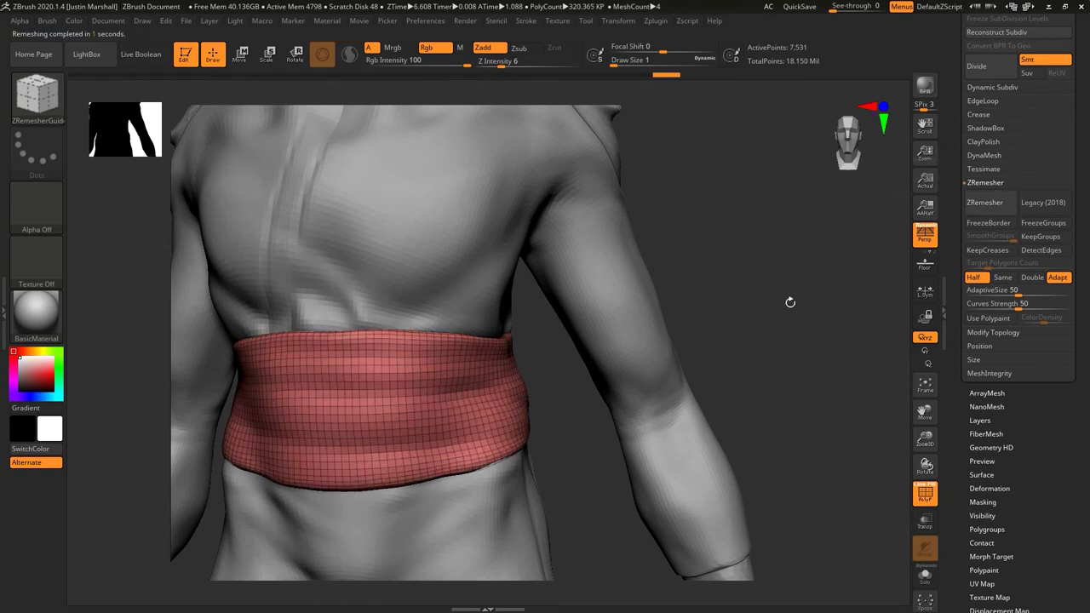
alt+drag(790, 302, 815, 509)
drag(957, 199, 999, 524)
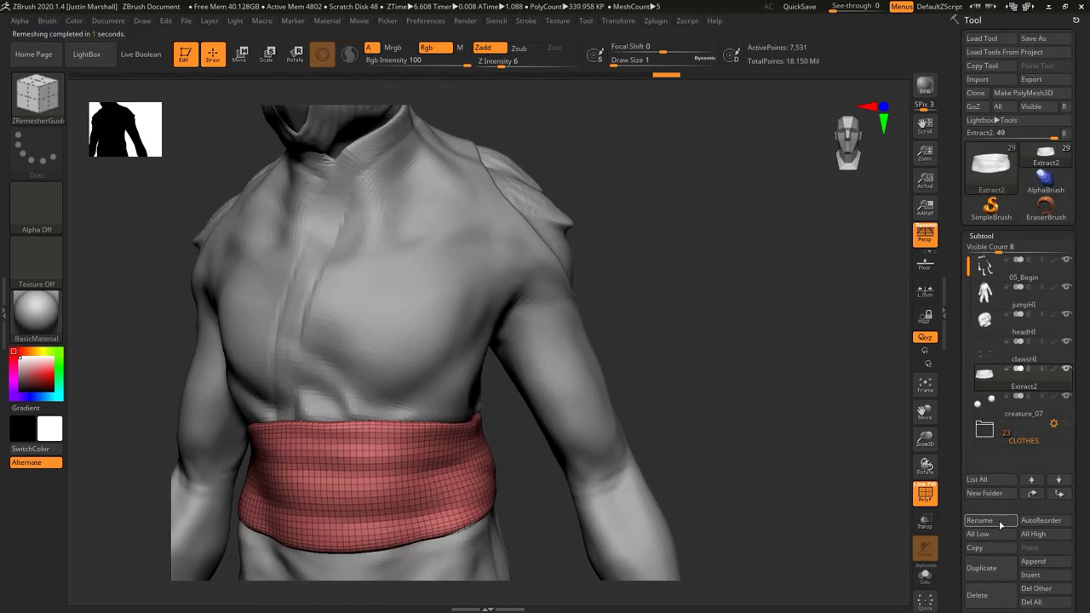
click(998, 521)
text(sashHI)
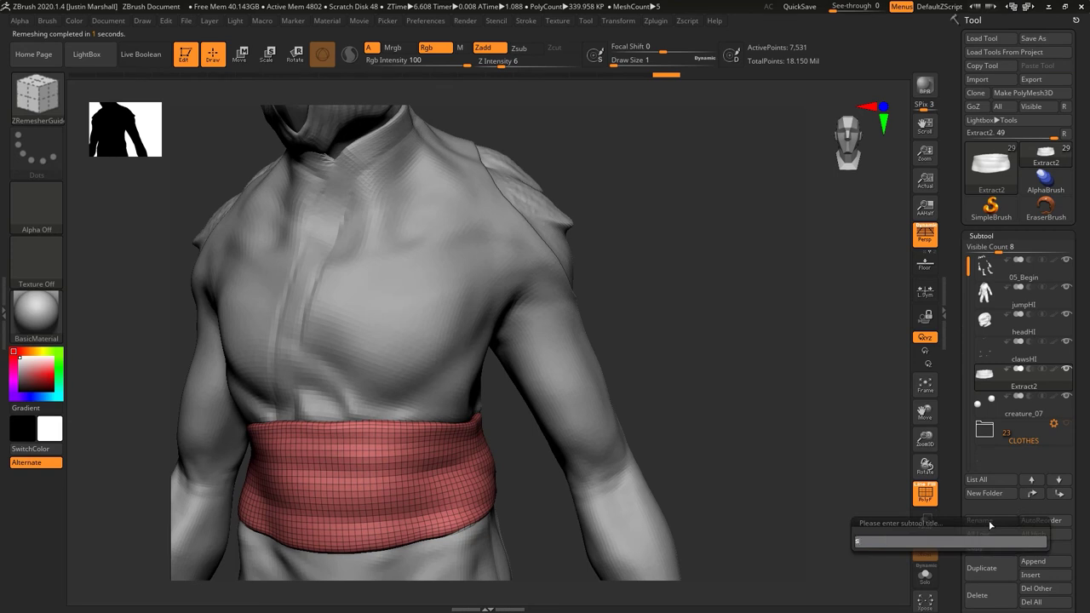
key(Return)
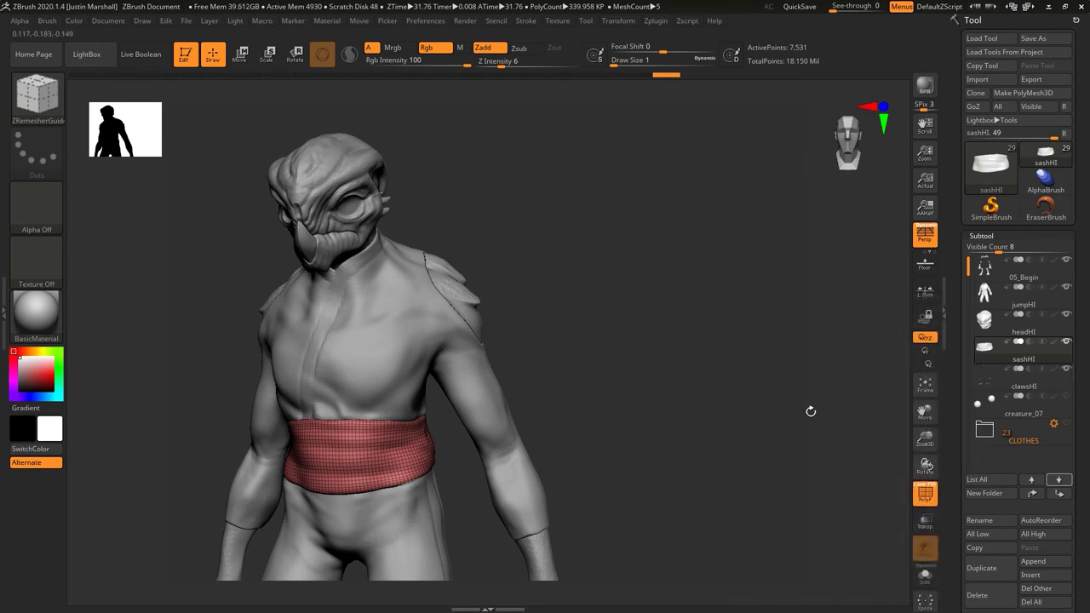
Show the CLOTHES folder and examine the garments around the creature's chest and waist from several angles
click(1067, 425)
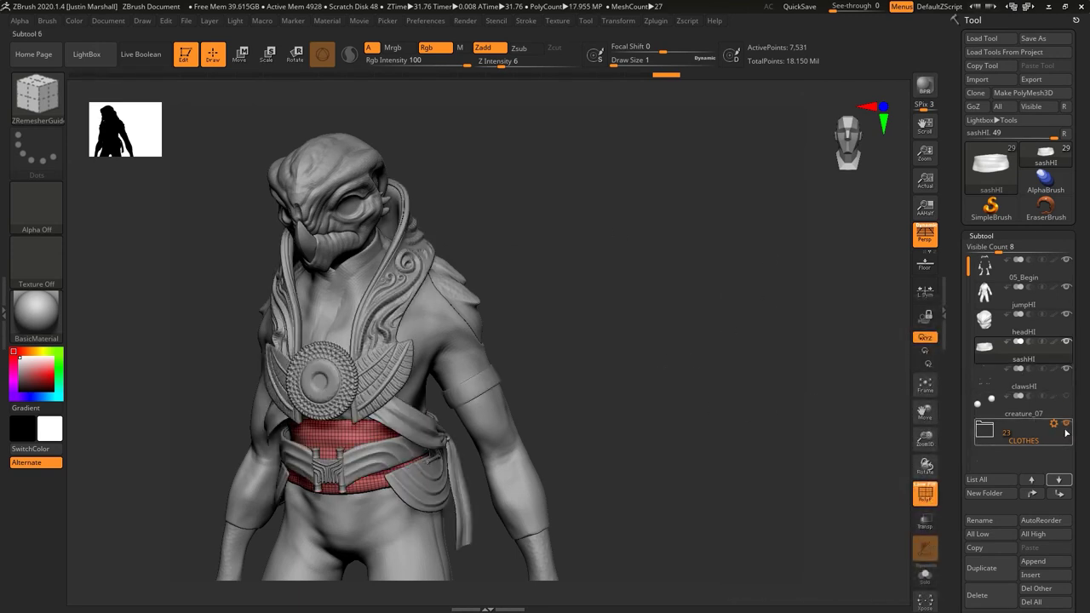
alt+drag(605, 391, 722, 359)
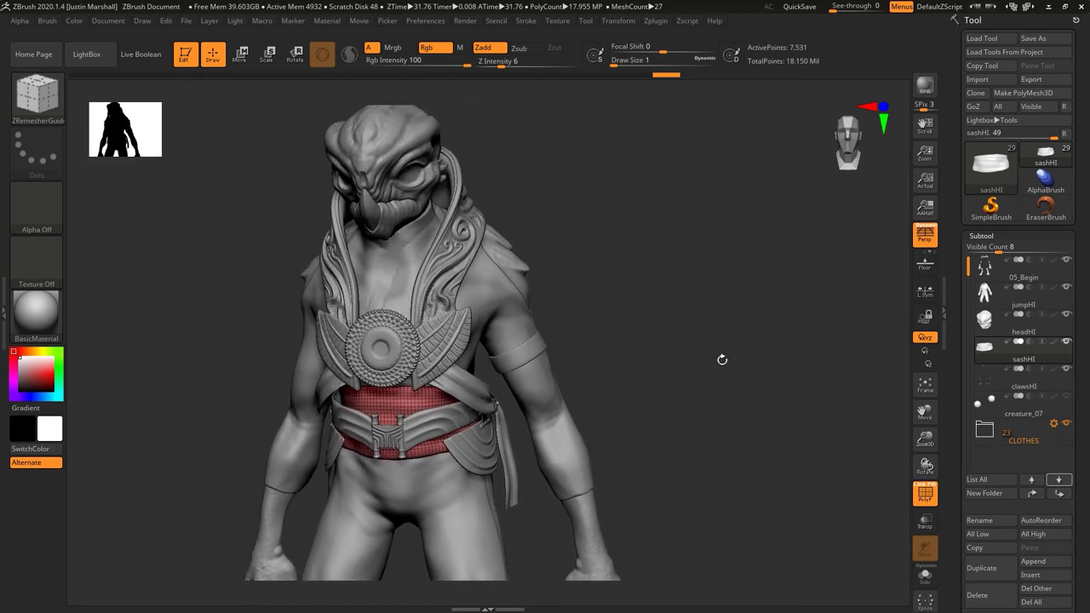
alt+drag(663, 299, 700, 319)
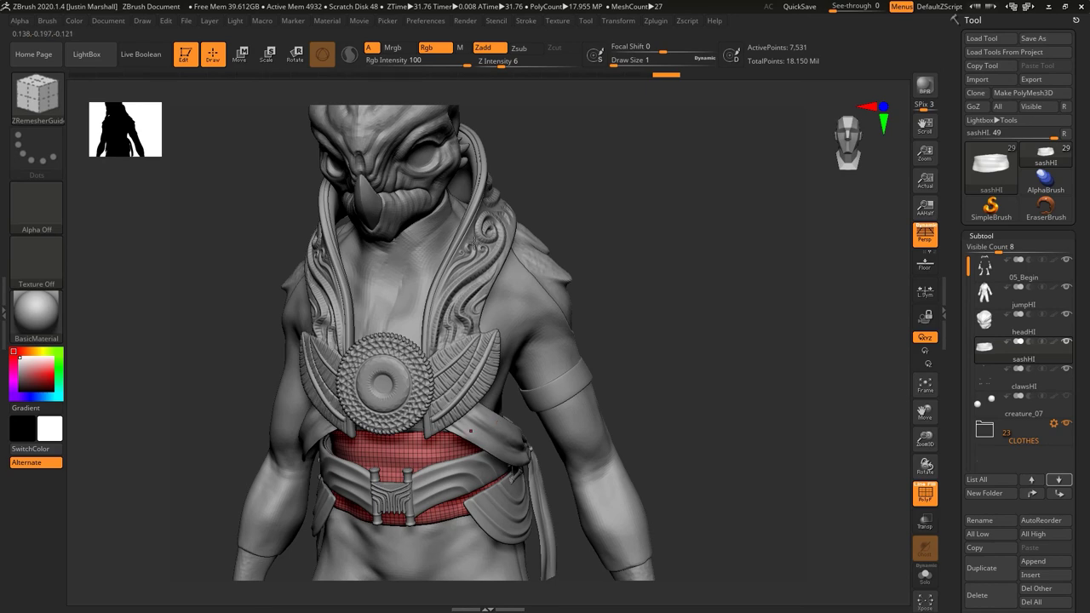
drag(660, 264, 496, 240)
shift+drag(652, 253, 630, 263)
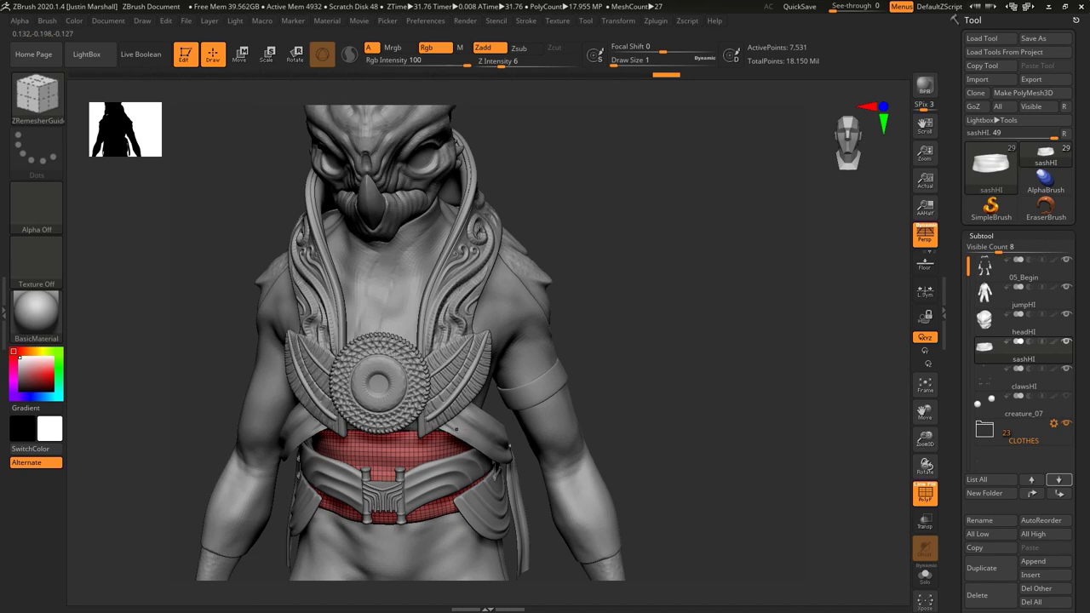
drag(628, 263, 621, 267)
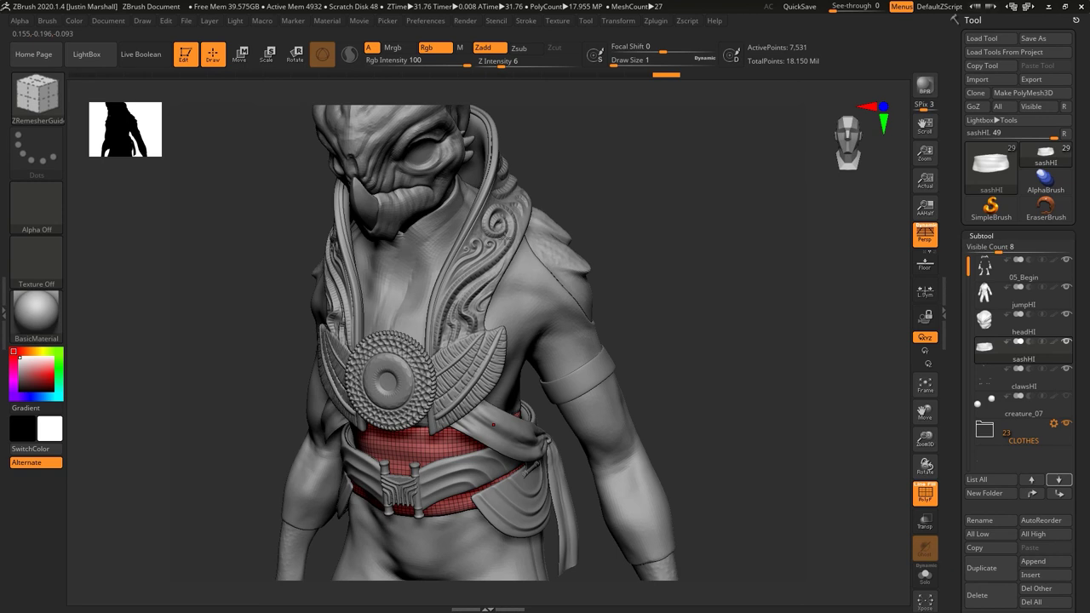